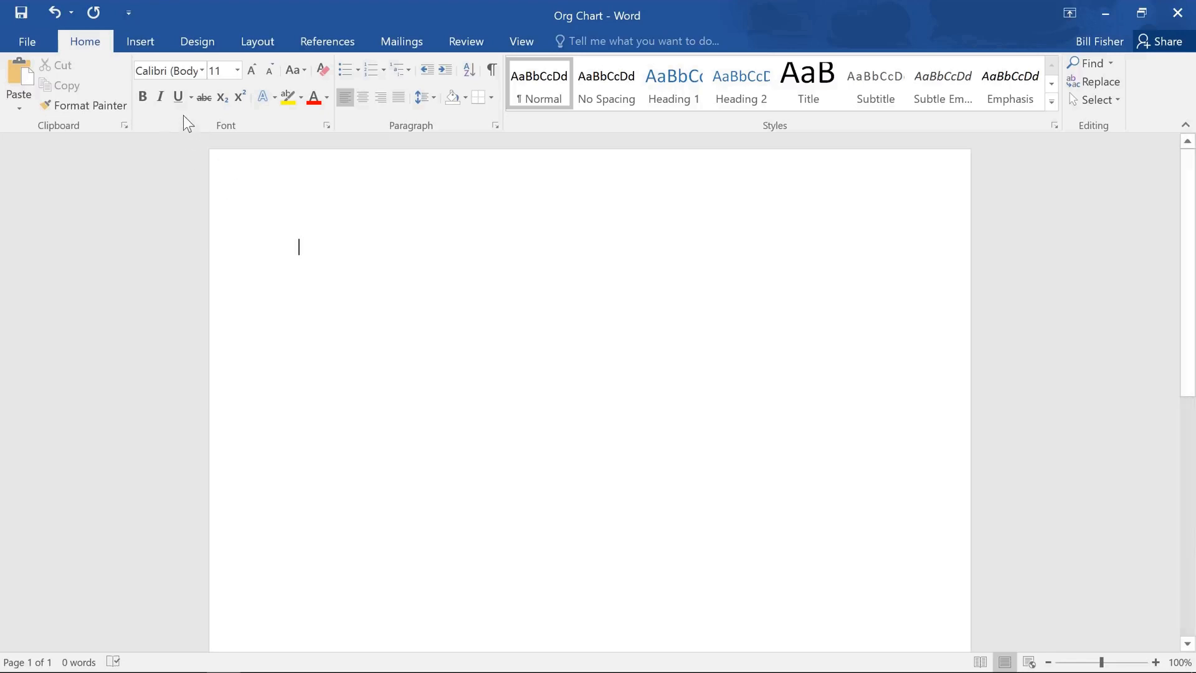
Step: Insert a SmartArt graphic using the Hierarchy layout from the Hierarchy category
left_click(154, 41)
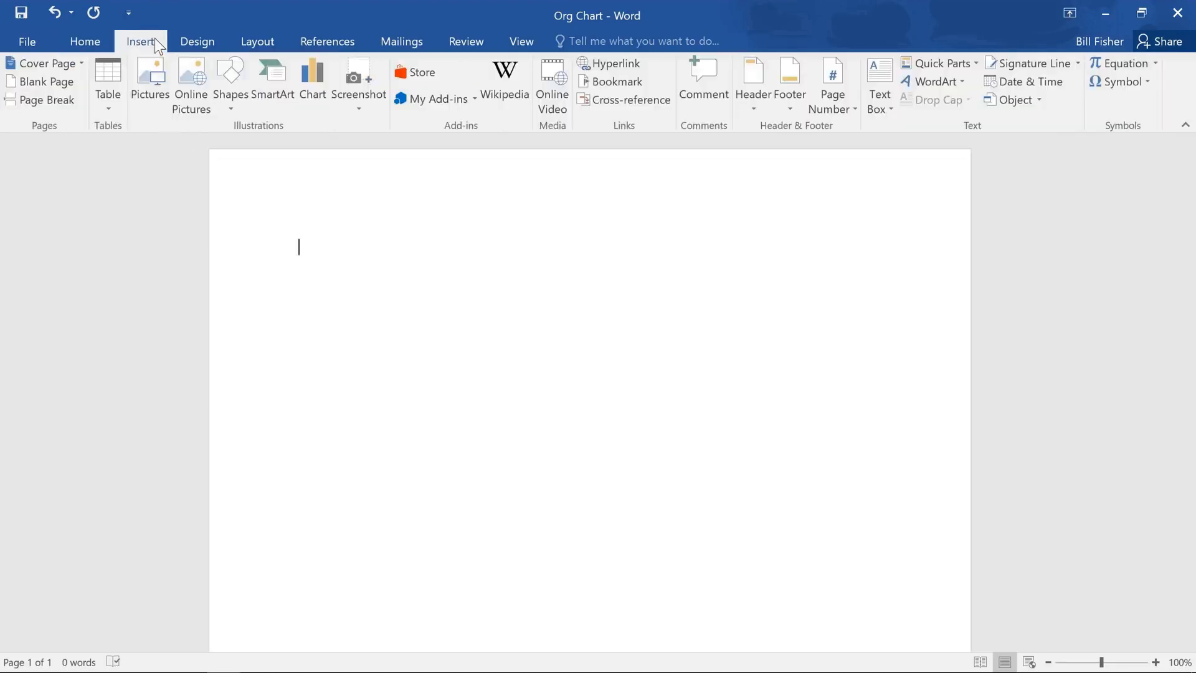
left_click(262, 64)
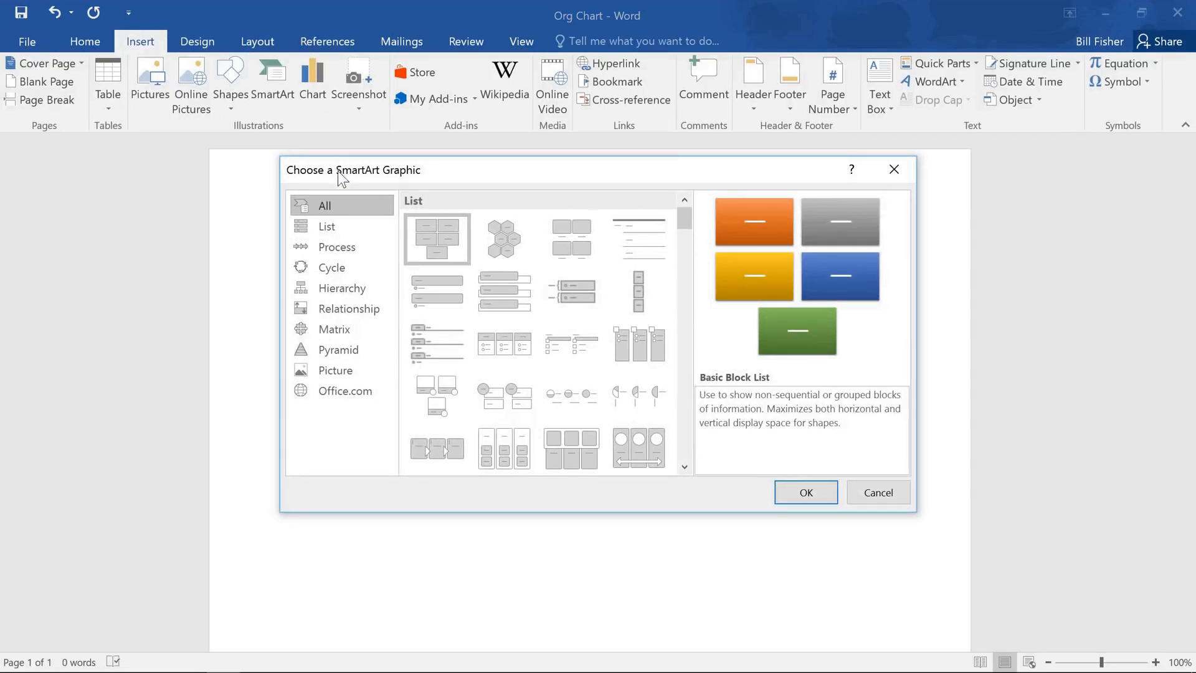
left_click(372, 288)
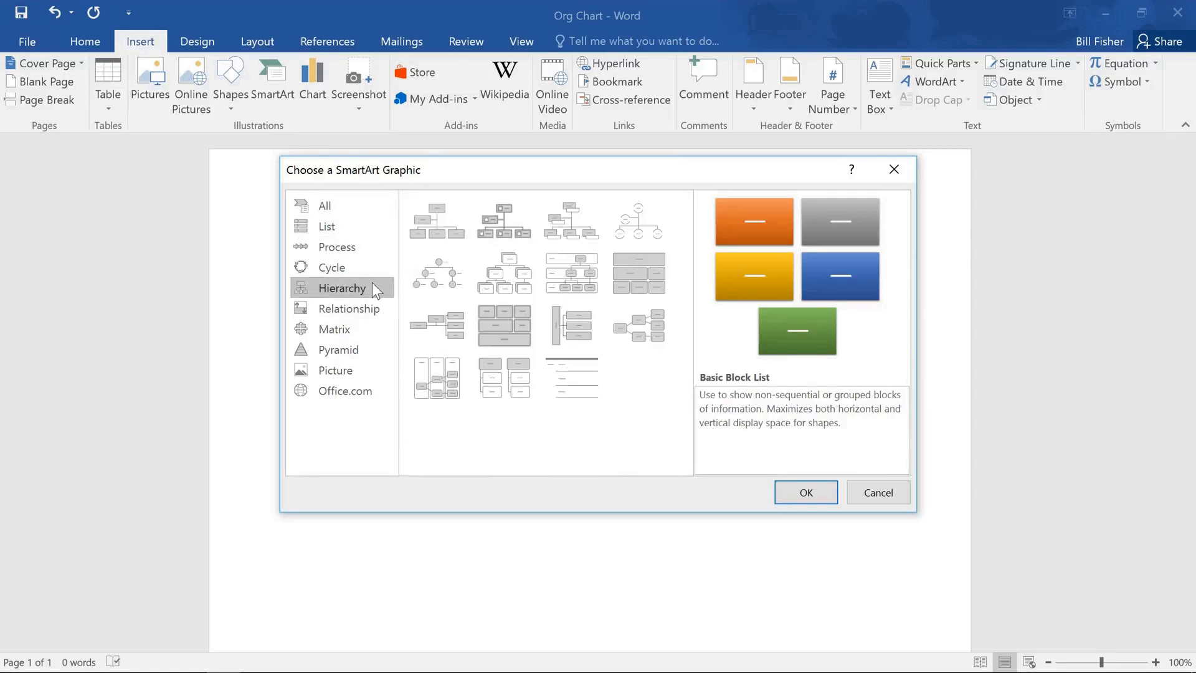
left_click(526, 291)
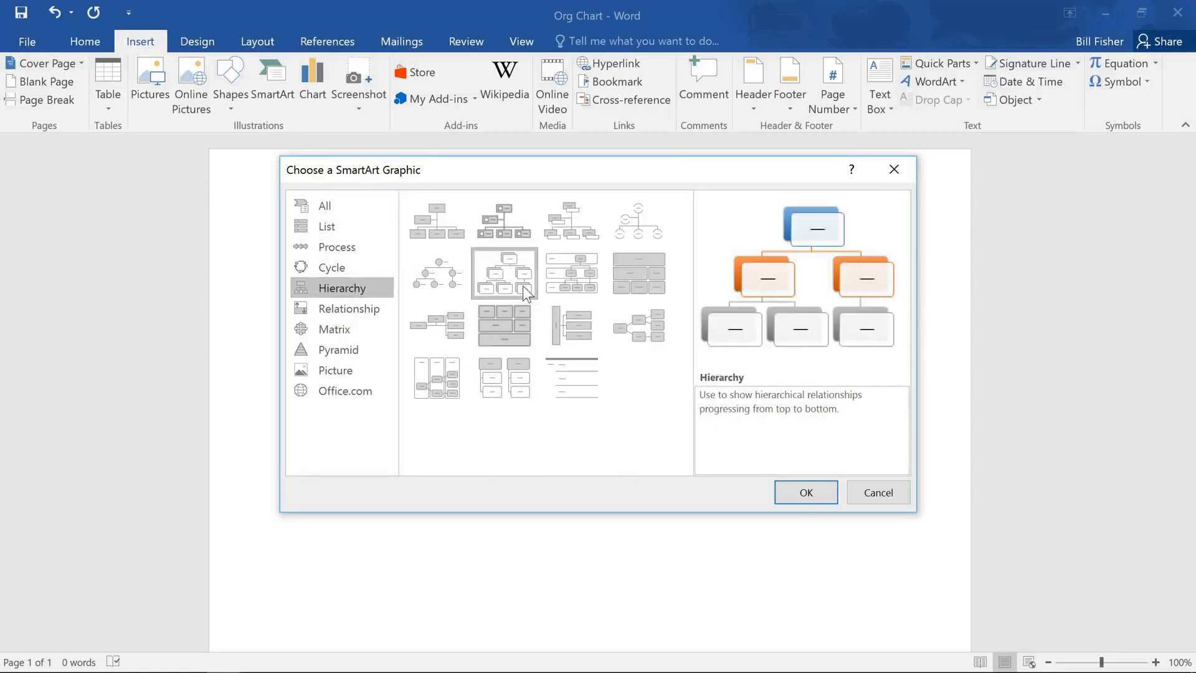
left_click(786, 488)
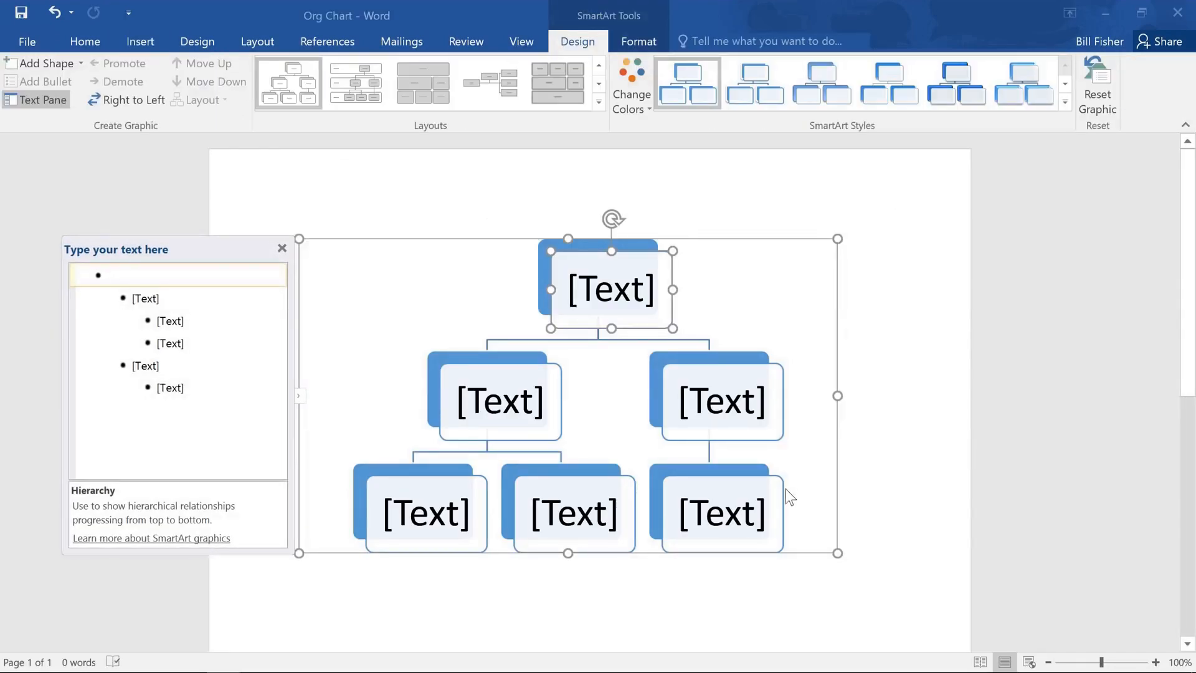
Step: Open the text pane and enter the owner's name with the title Owner as the top-level item
left_click(298, 404)
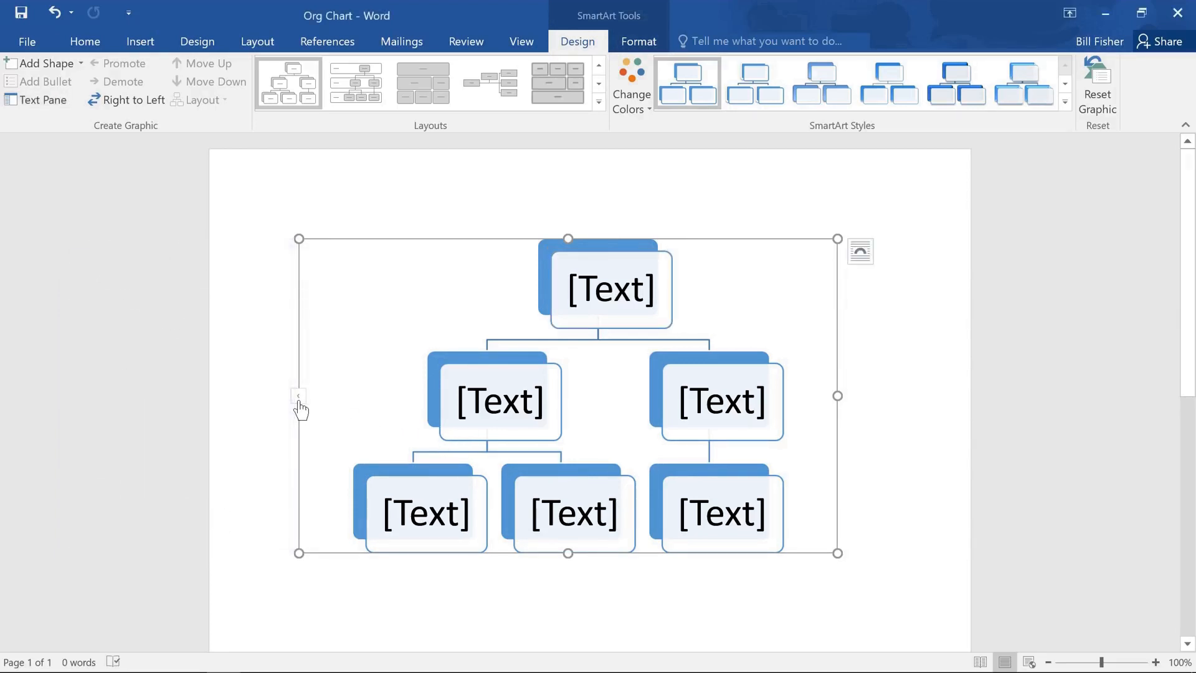
left_click(298, 396)
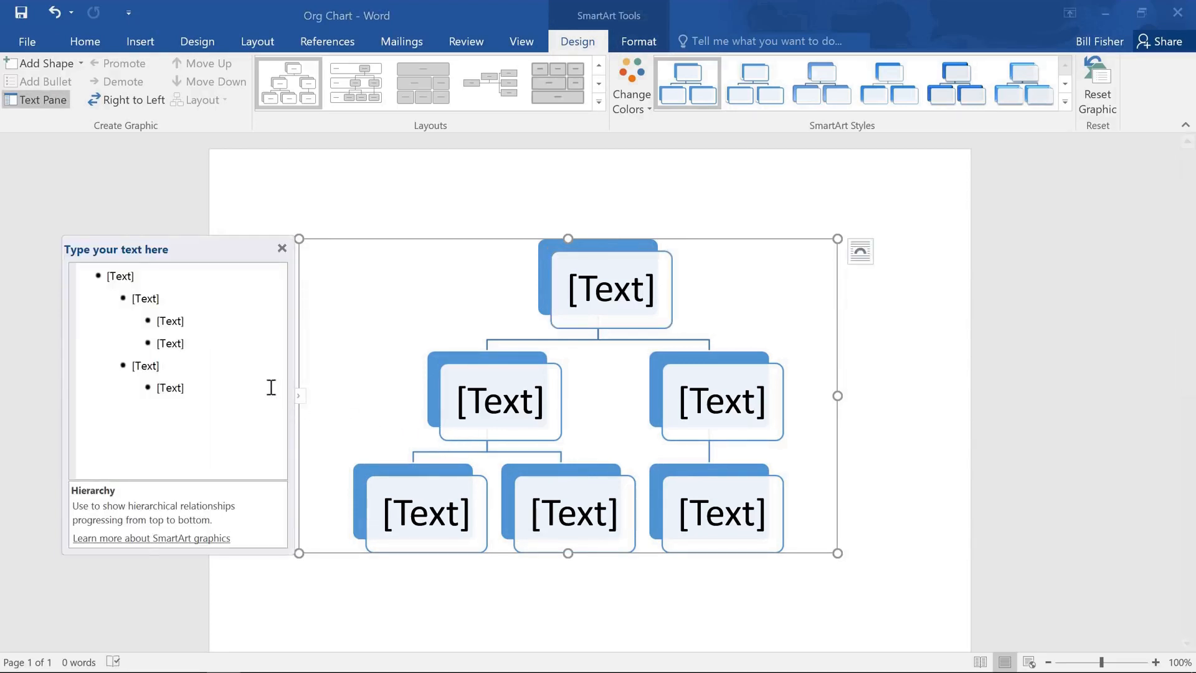
left_click(185, 277)
type("Kei, Owner")
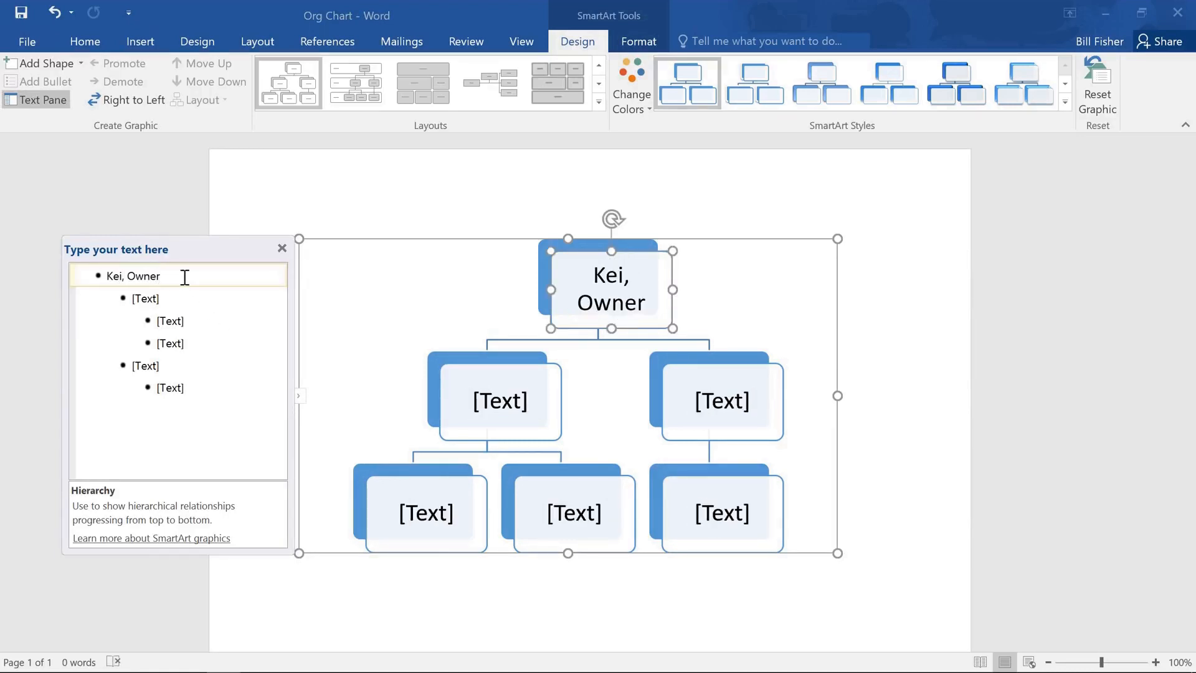
Step: Enter the manager's name with the title Manager in the first second-level item
left_click(179, 292)
type("Chris")
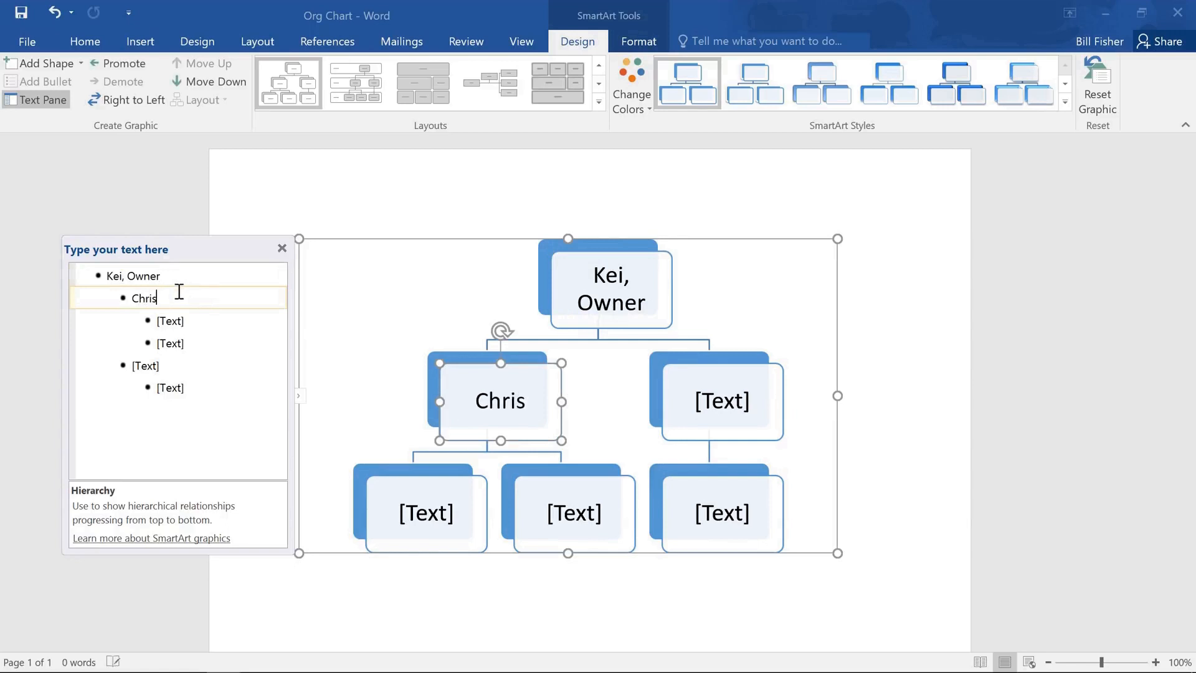
type("tine, Manager")
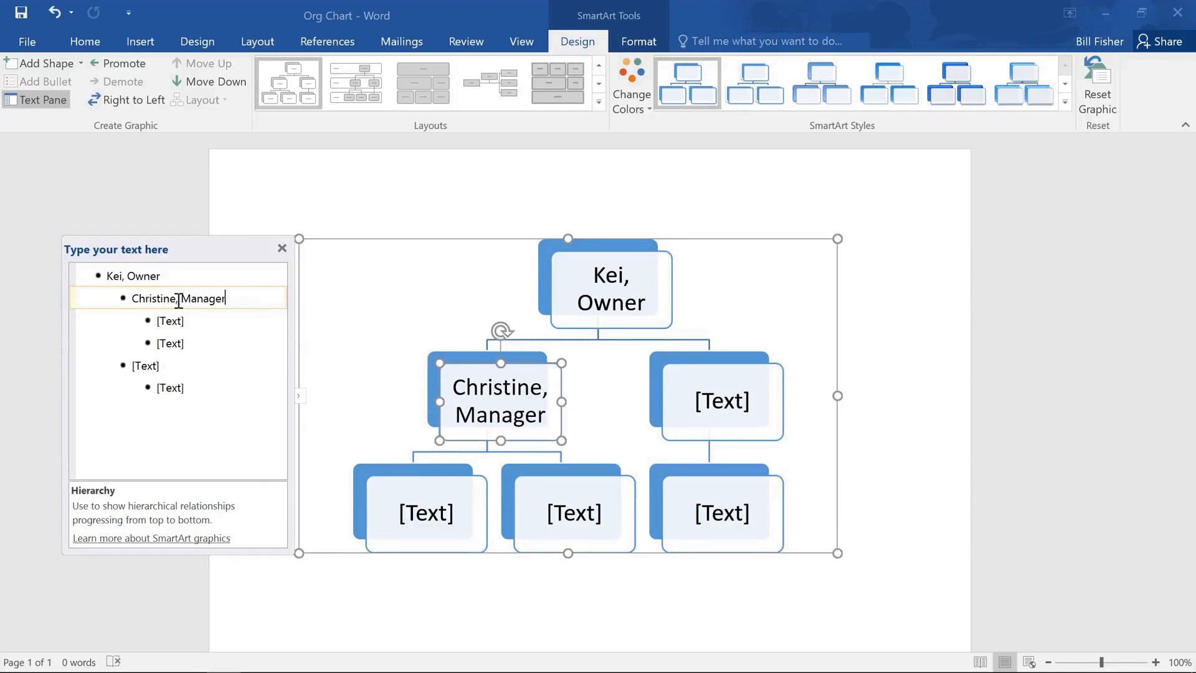
Step: Enter the first sales associate's name with the title Sales Associate in the first bottom box
left_click(421, 514)
type("Al")
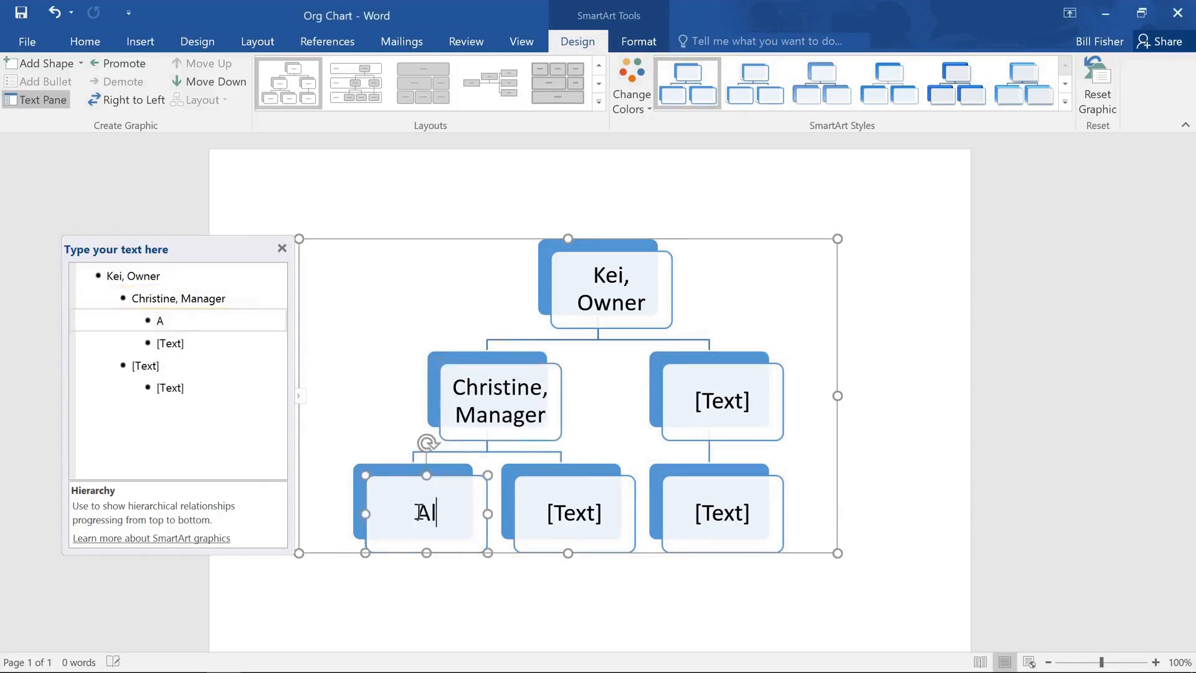
type("ex, Sales Associate")
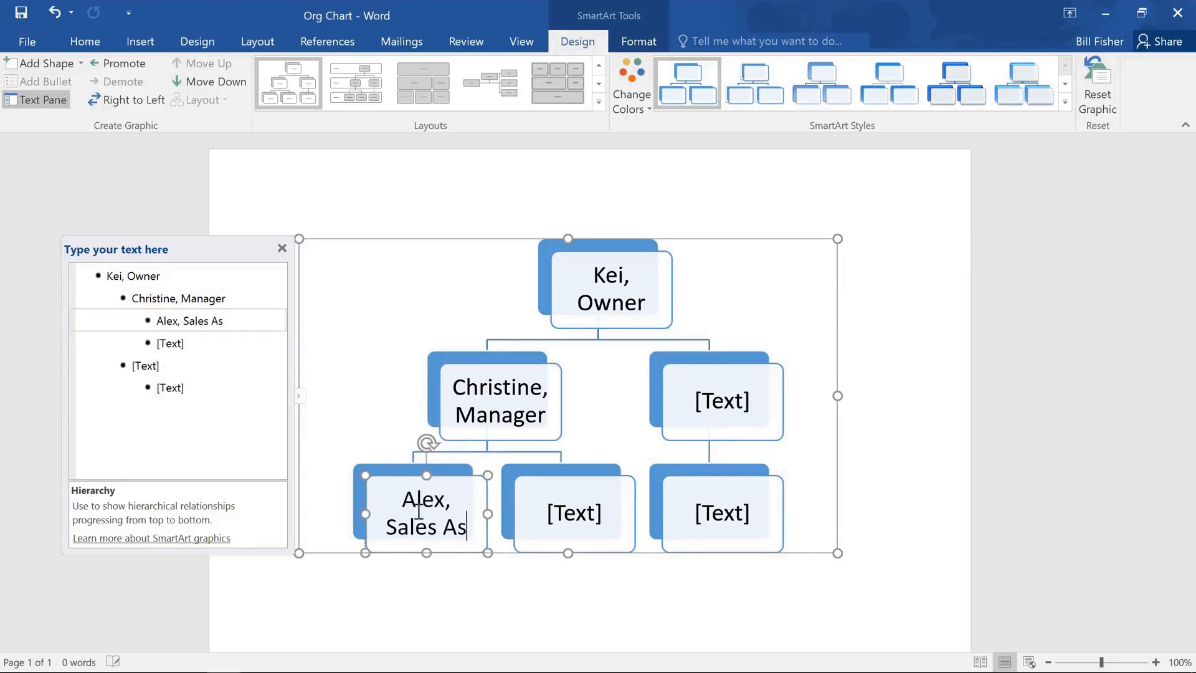
Step: Enter the second sales associate's name with the title Sales Associate in the next bottom box, keeping it at the same level
left_click(585, 512)
type("Jeff, Sales Associate")
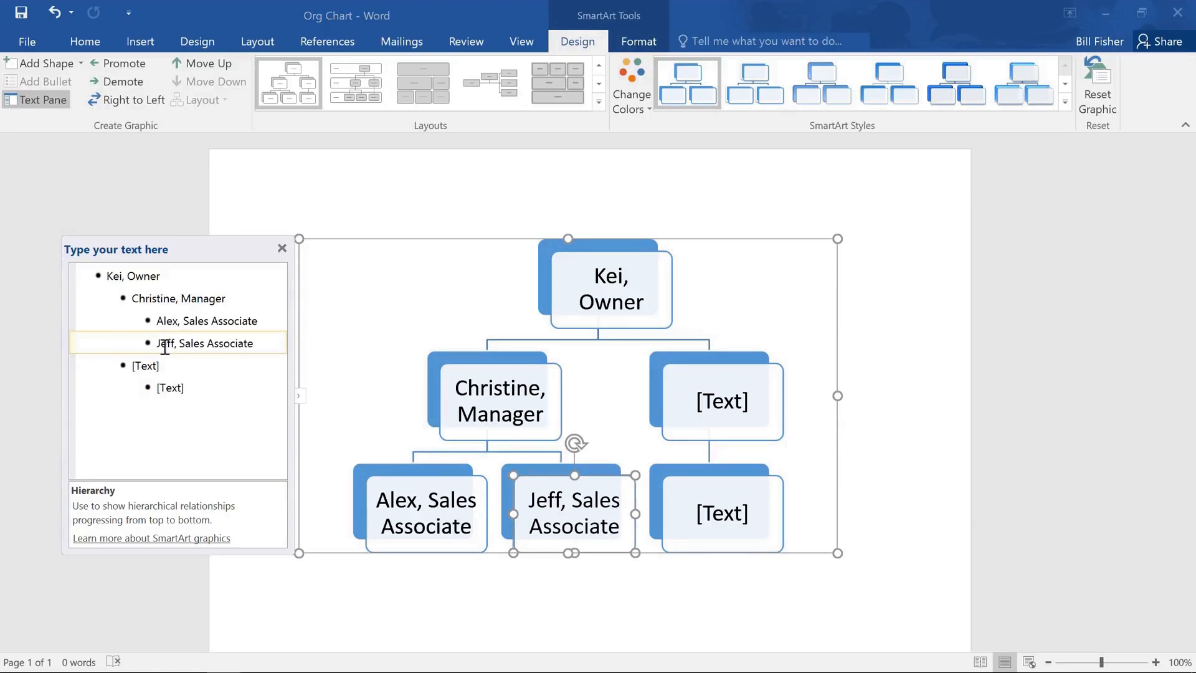
key("Tab")
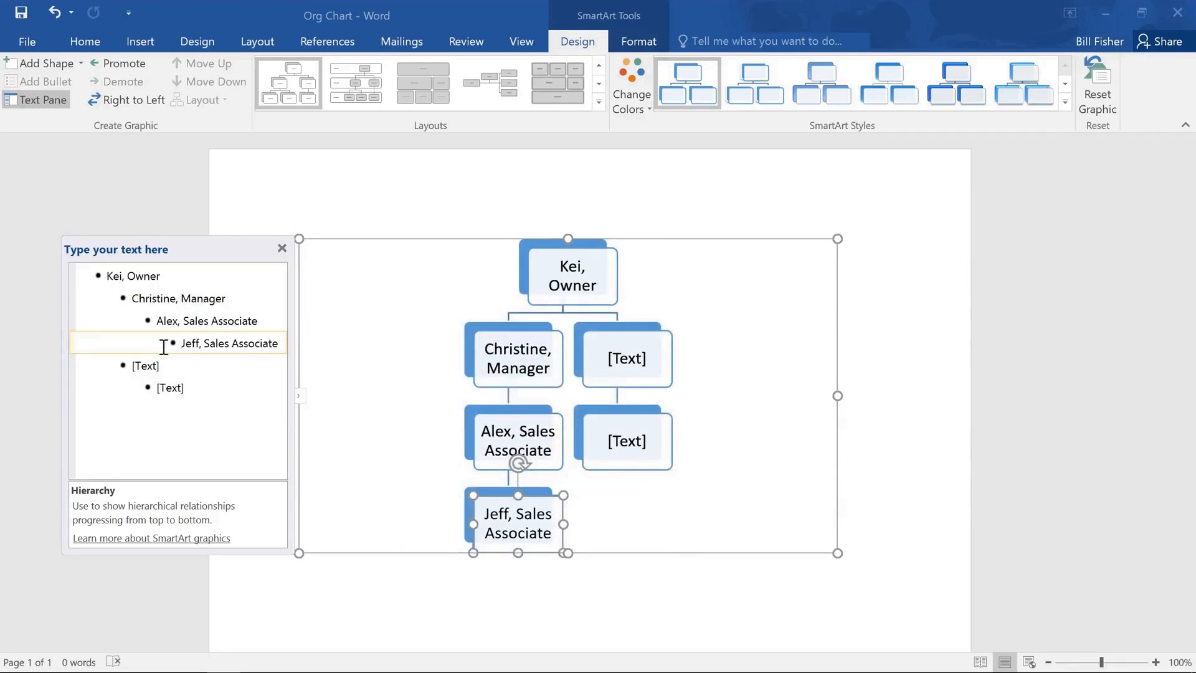
key("shift+Tab")
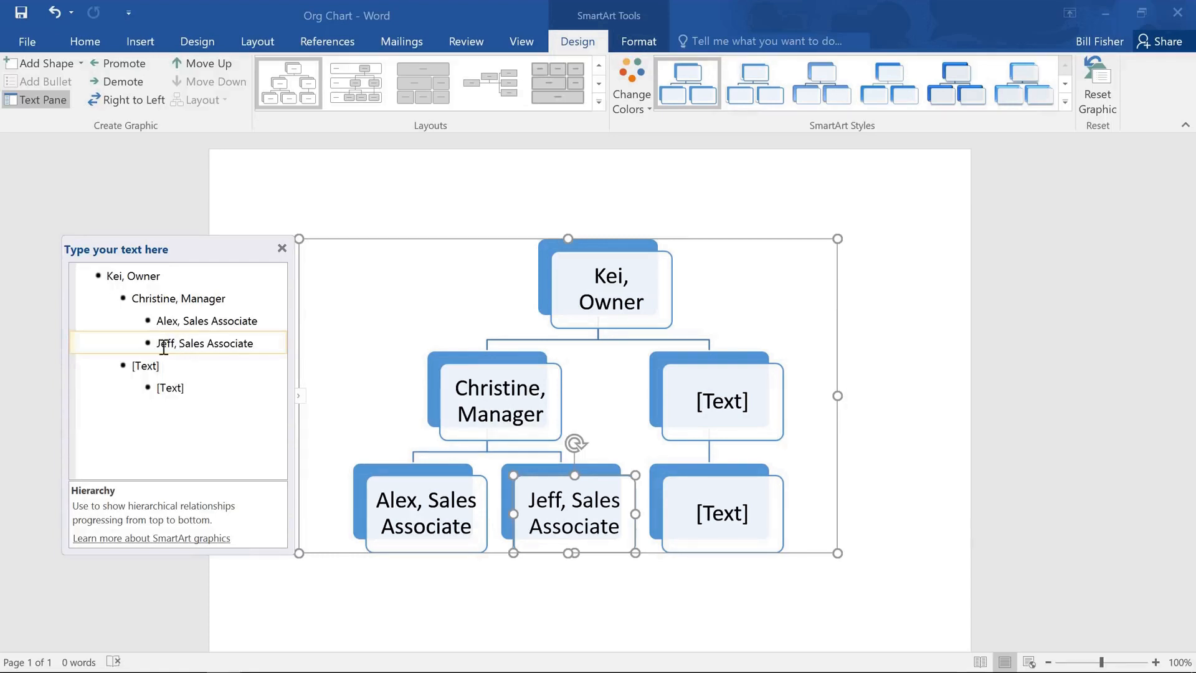
Step: Delete the unused second branch and its empty placeholder boxes from the hierarchy
left_click(268, 345)
key("Return")
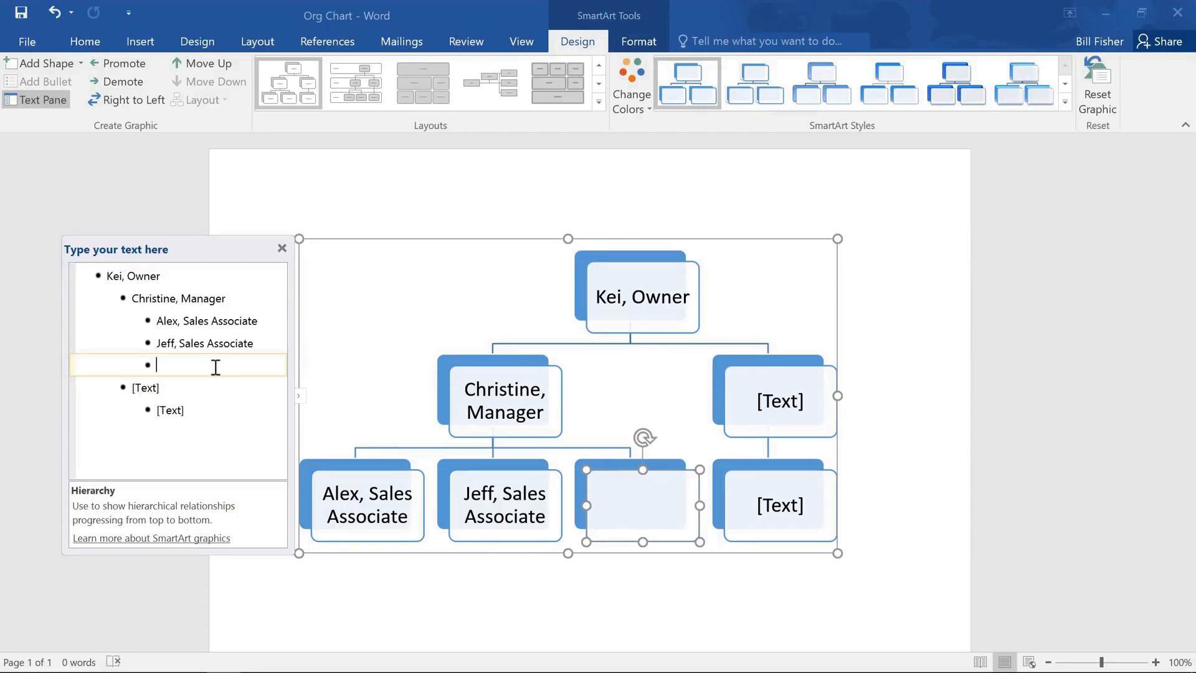
key("shift+Tab")
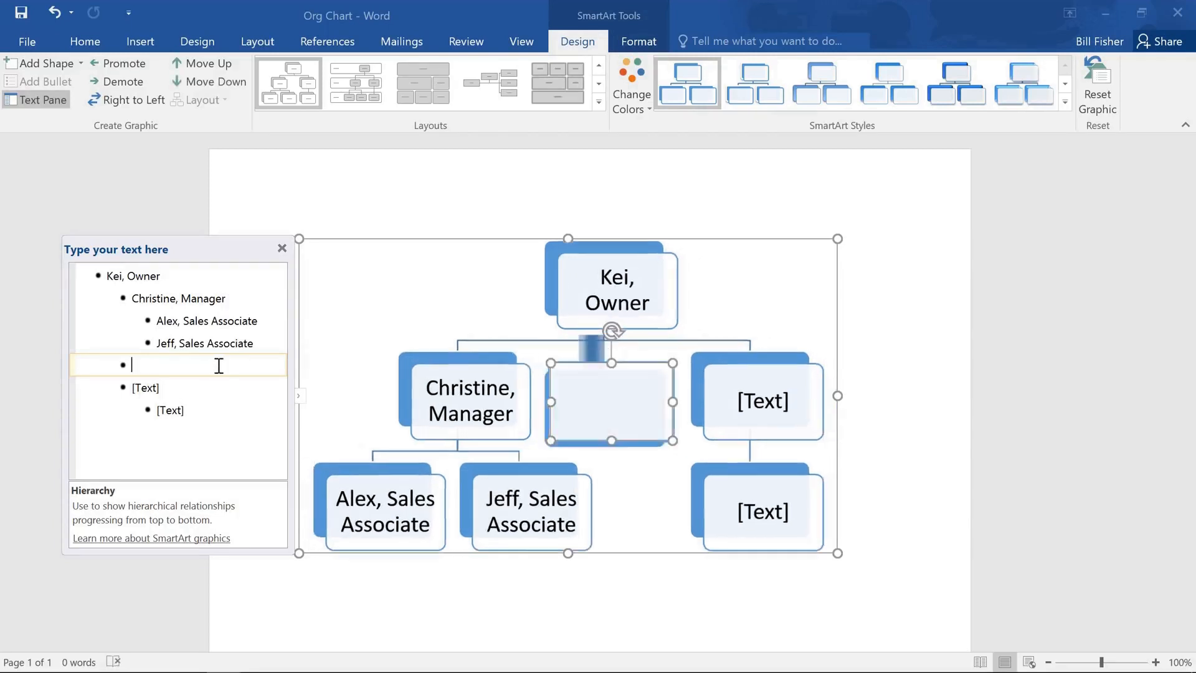
key("shift+Tab")
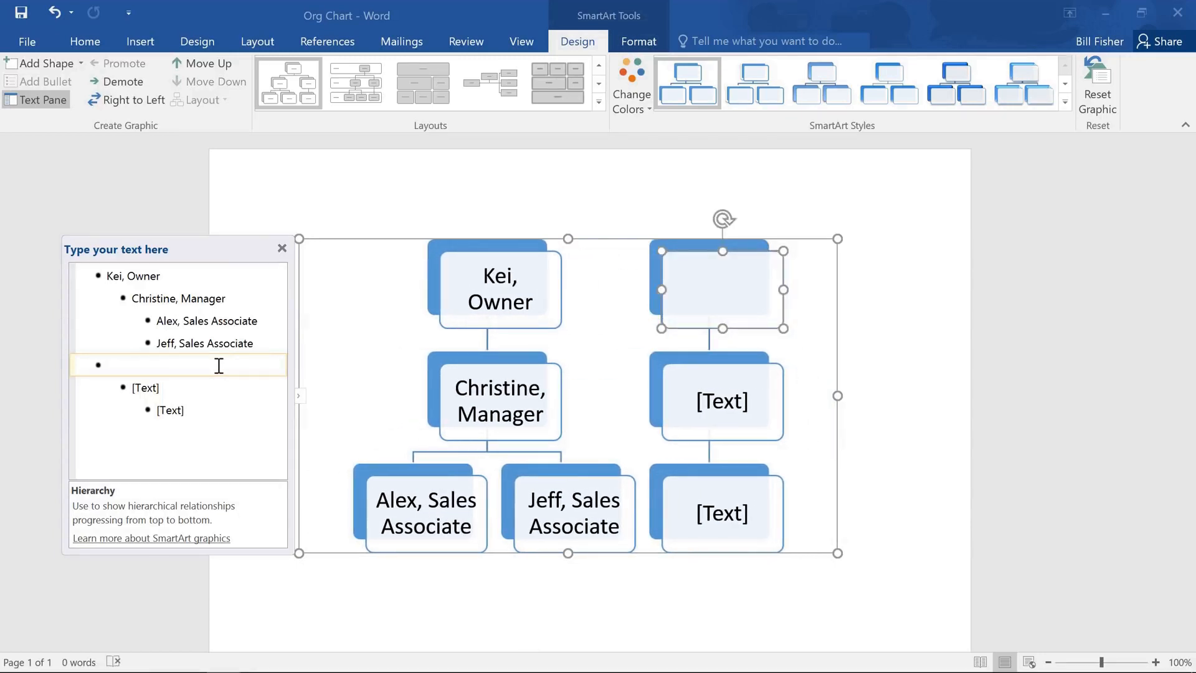
key("BackSpace")
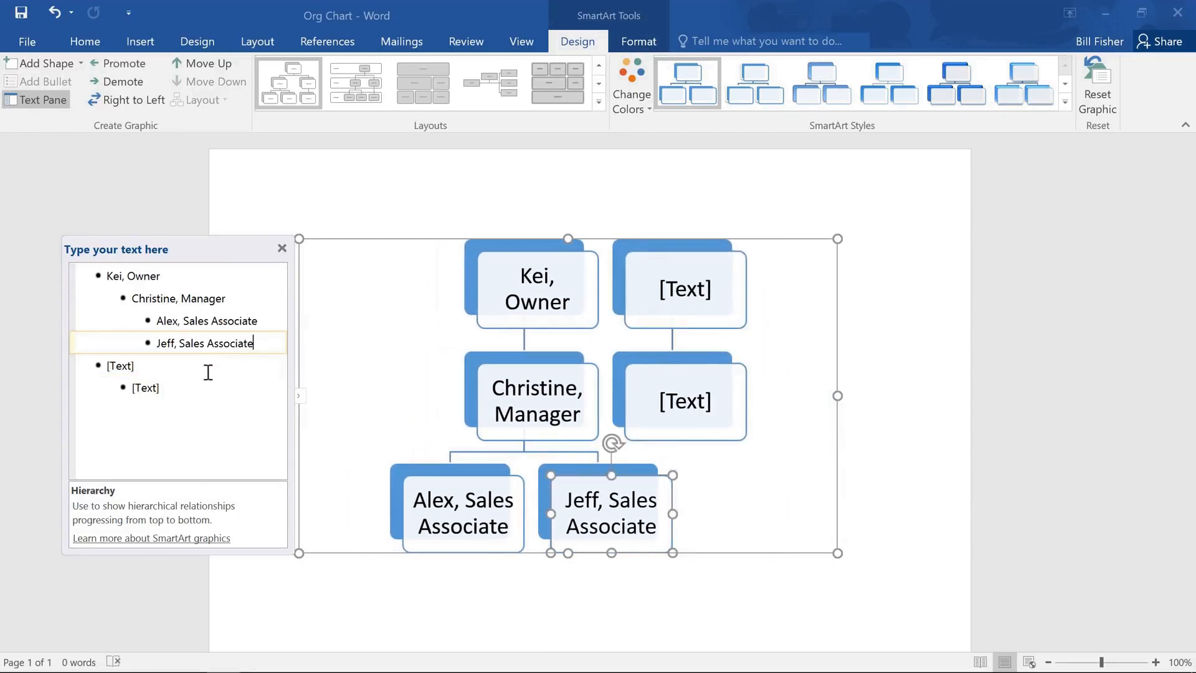
left_click(206, 371)
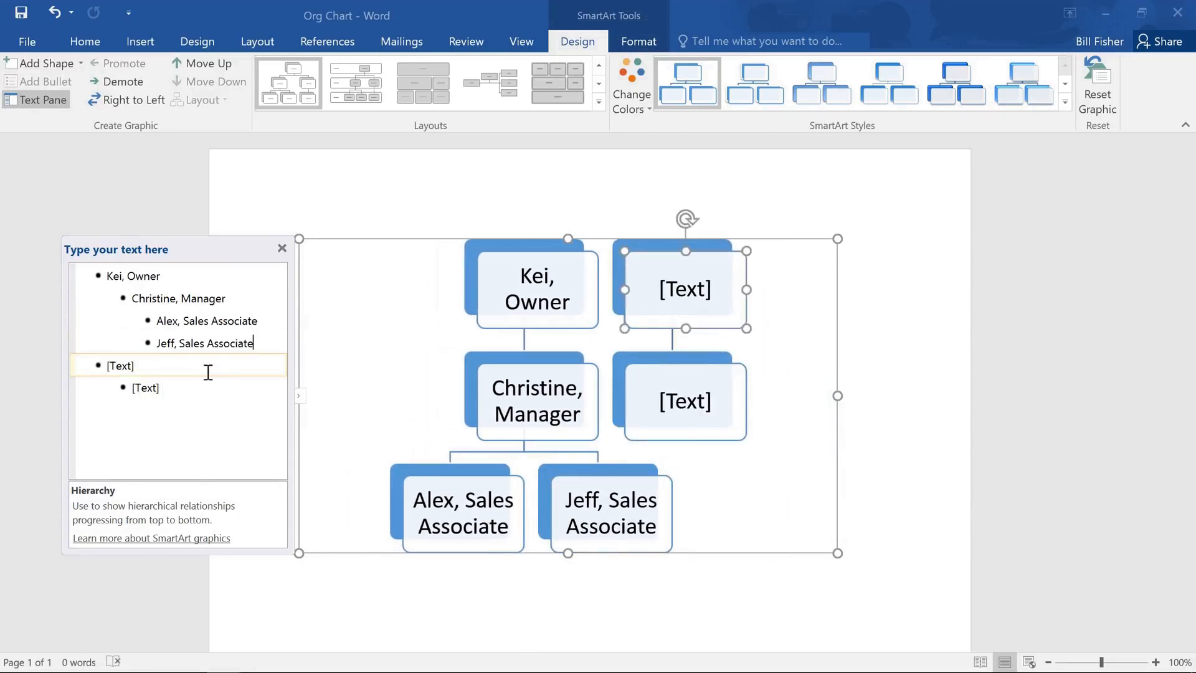
key("BackSpace")
left_click(208, 372)
key("BackSpace")
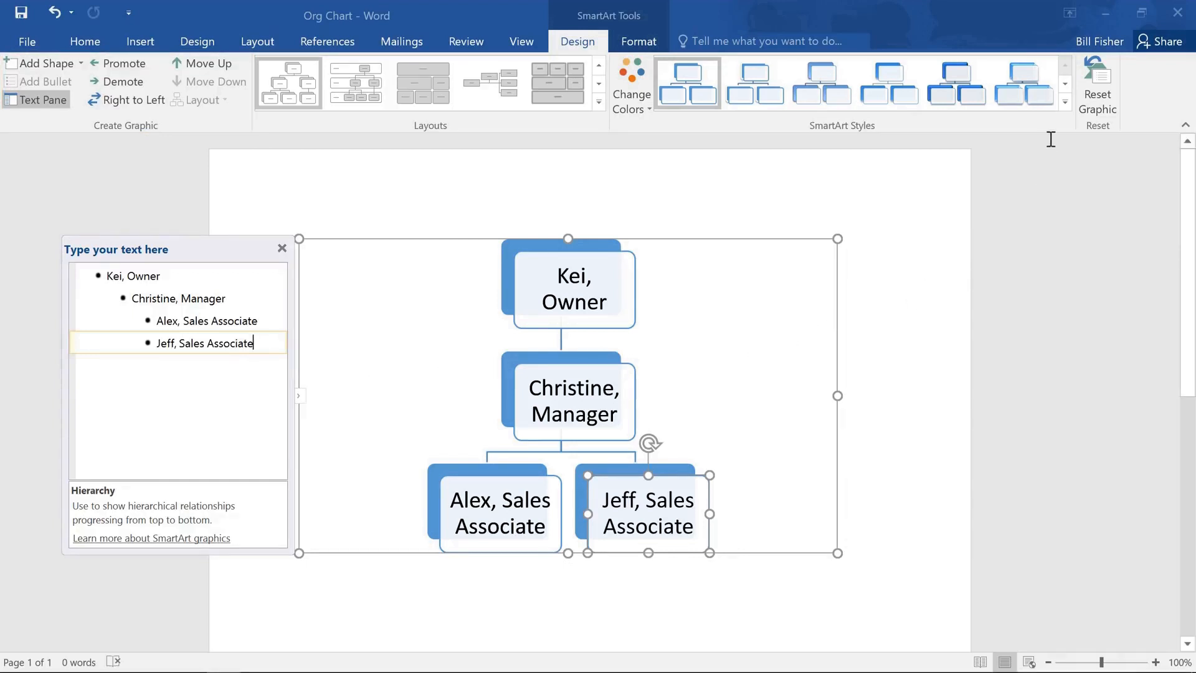
Step: Apply the Subtle Effect SmartArt style from the Best Match styles to the chart
left_click(1065, 103)
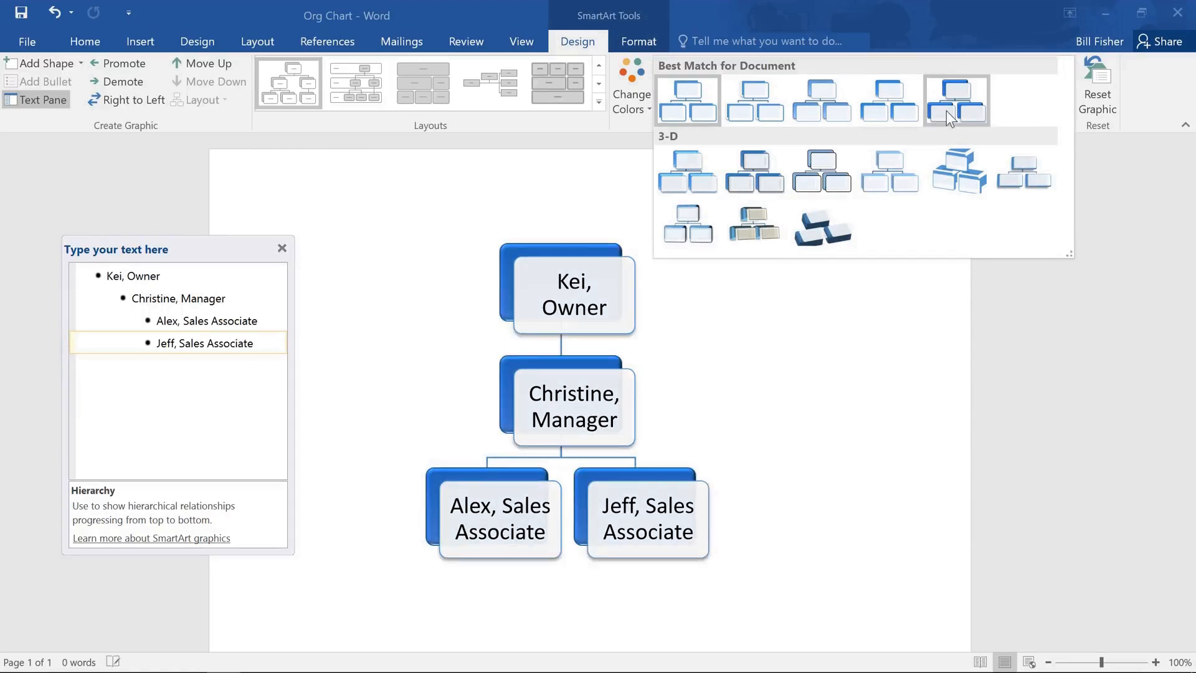
left_click(842, 113)
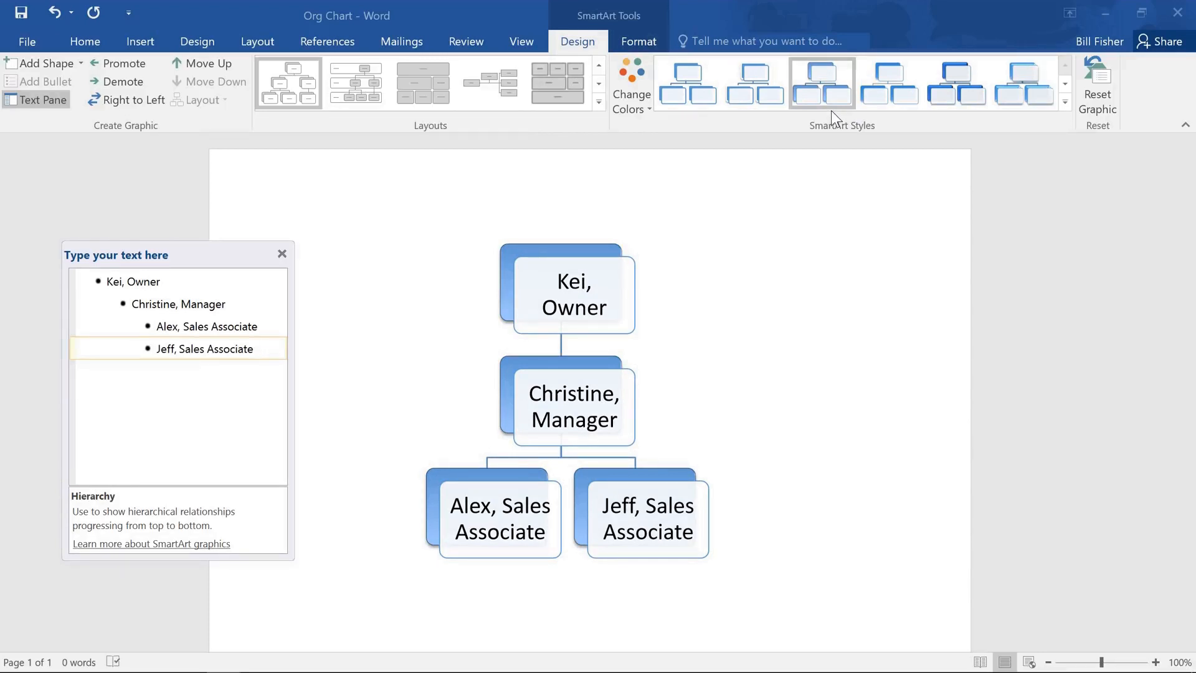
Step: Change the chart colours to the first Colorful colour scheme
left_click(654, 113)
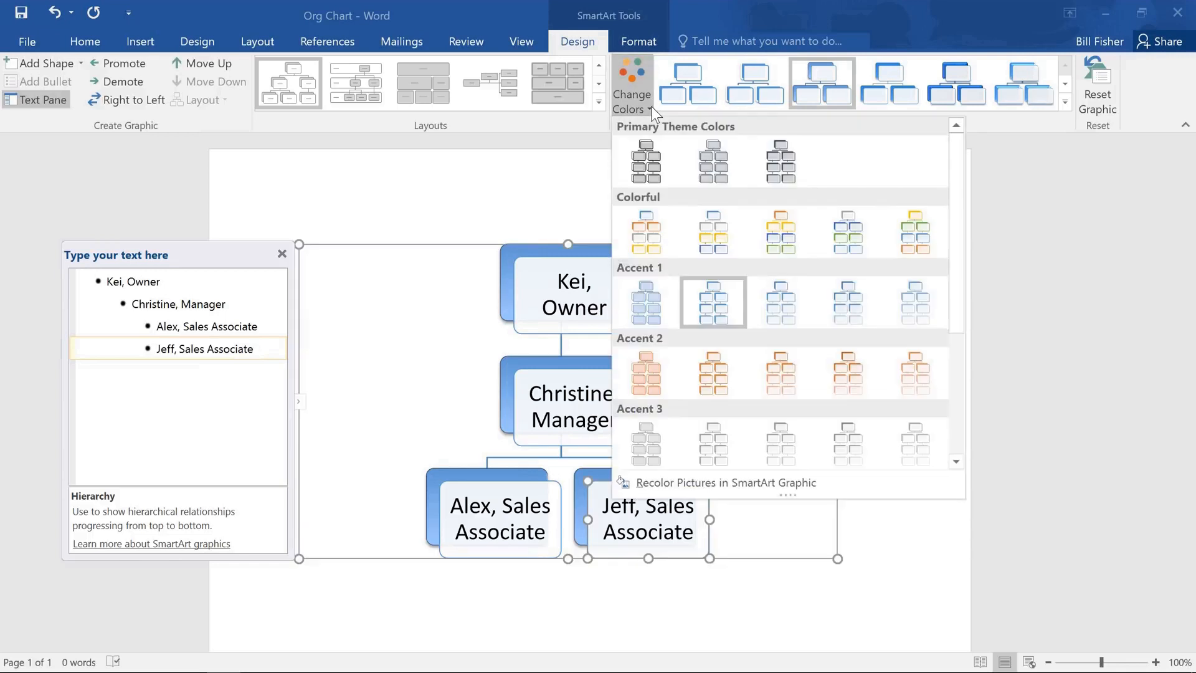
left_click(666, 226)
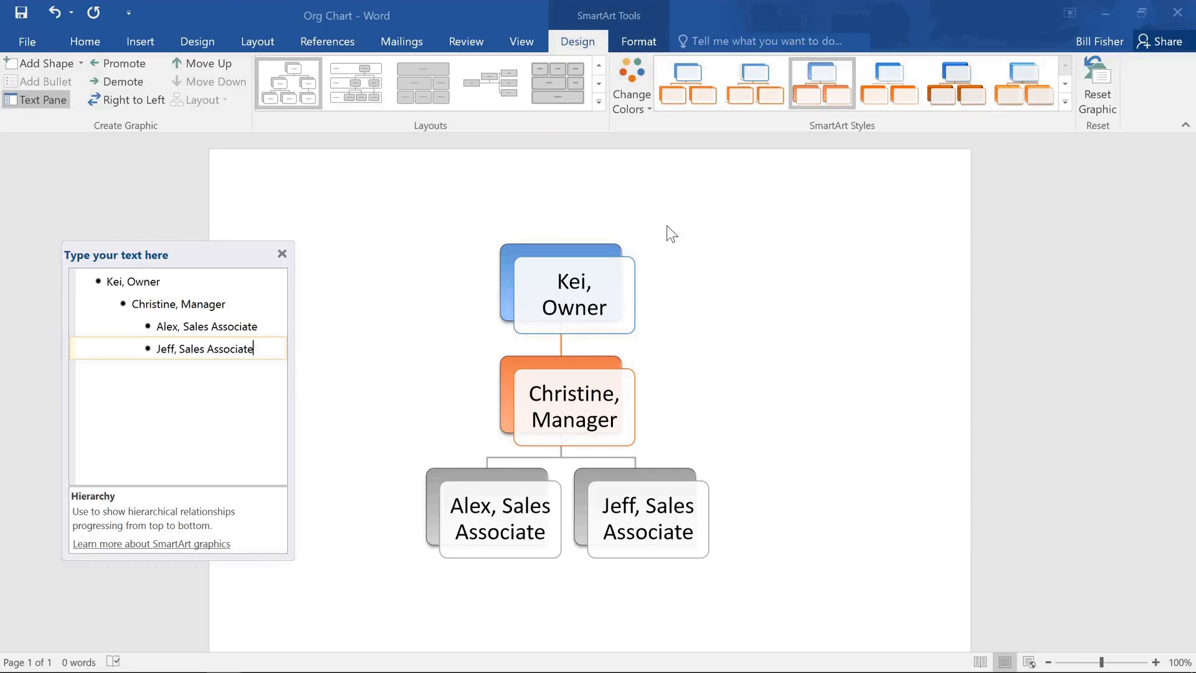
Step: Switch the chart's layout to Horizontal Organization Chart
left_click(624, 244)
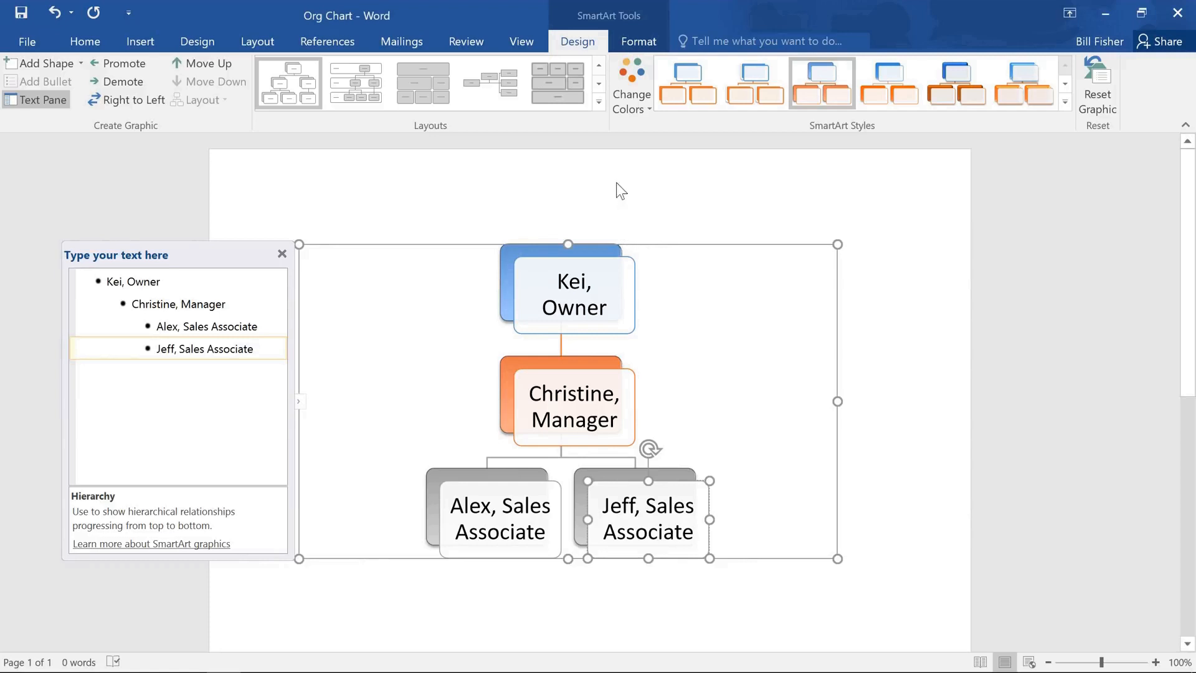
left_click(597, 108)
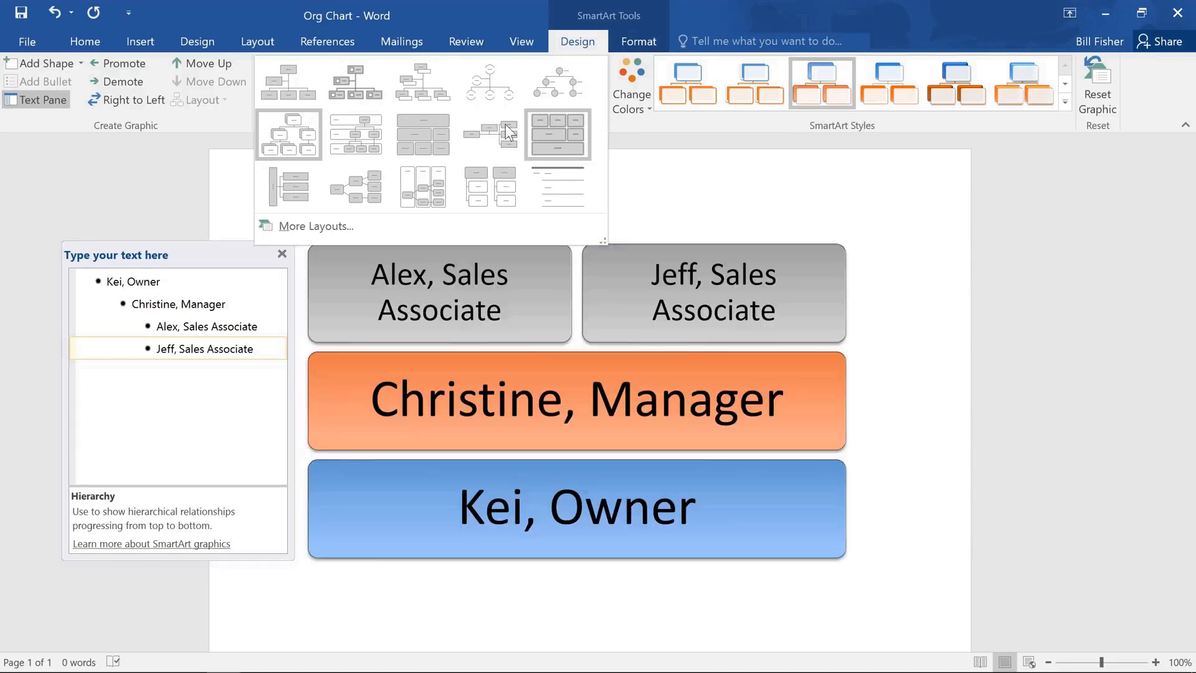
left_click(490, 126)
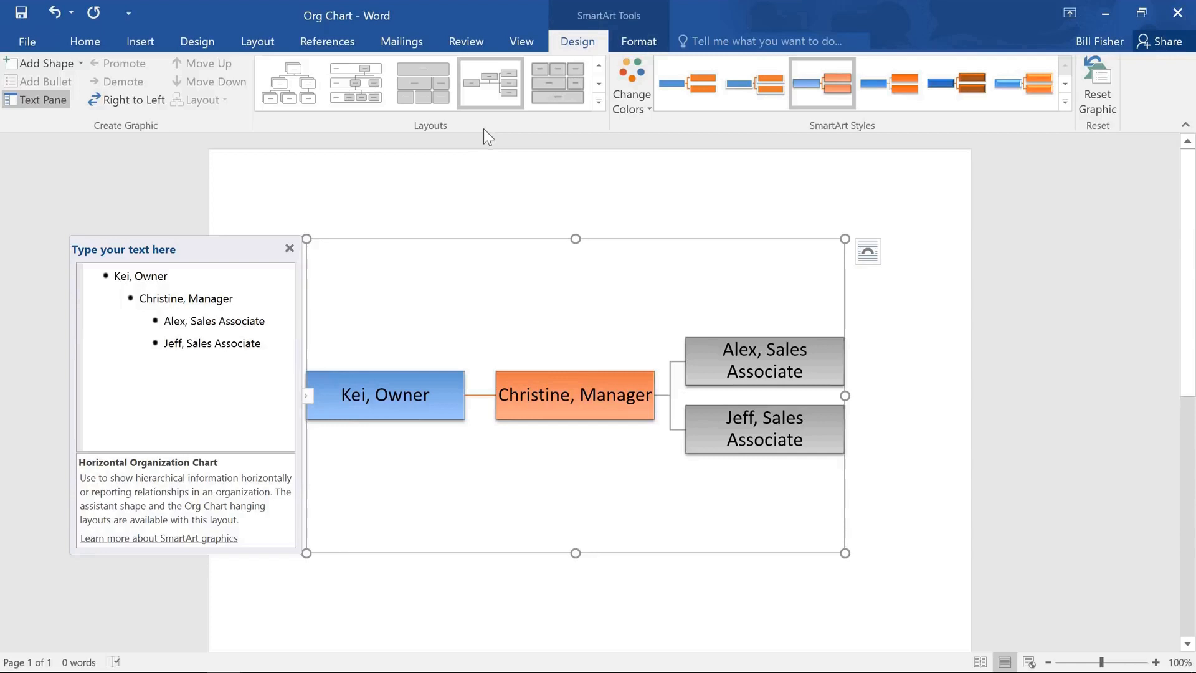
Step: Fill the owner's box with a light blue theme colour and deselect the chart
left_click(450, 386)
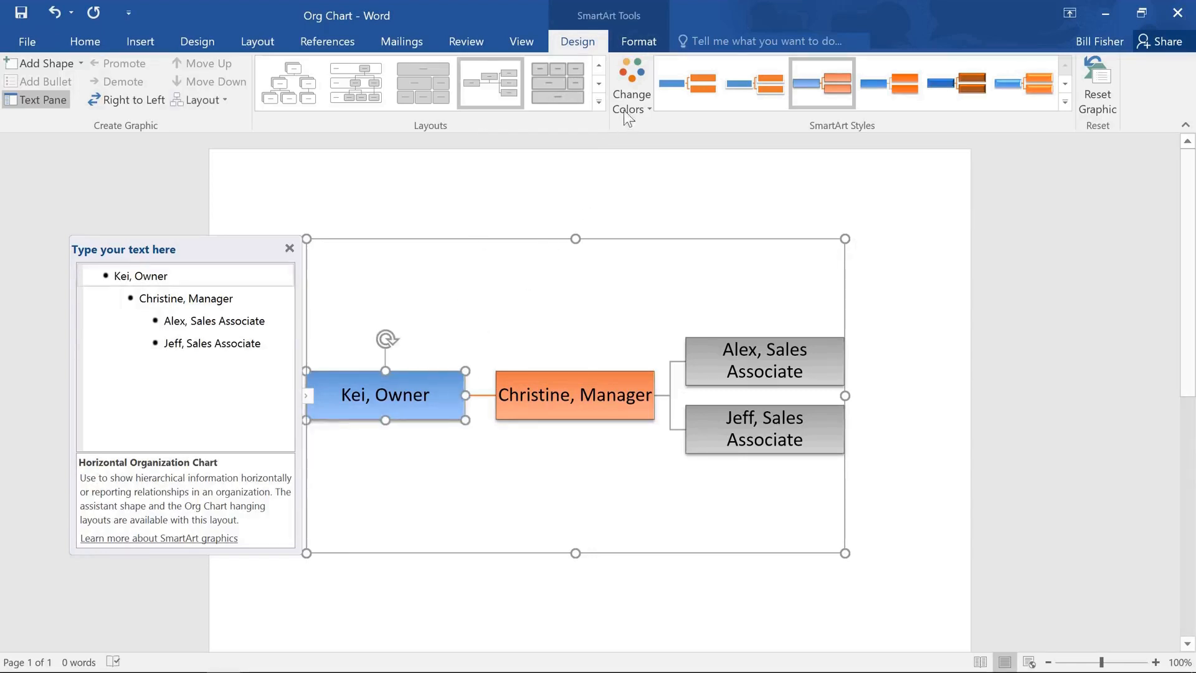
left_click(639, 44)
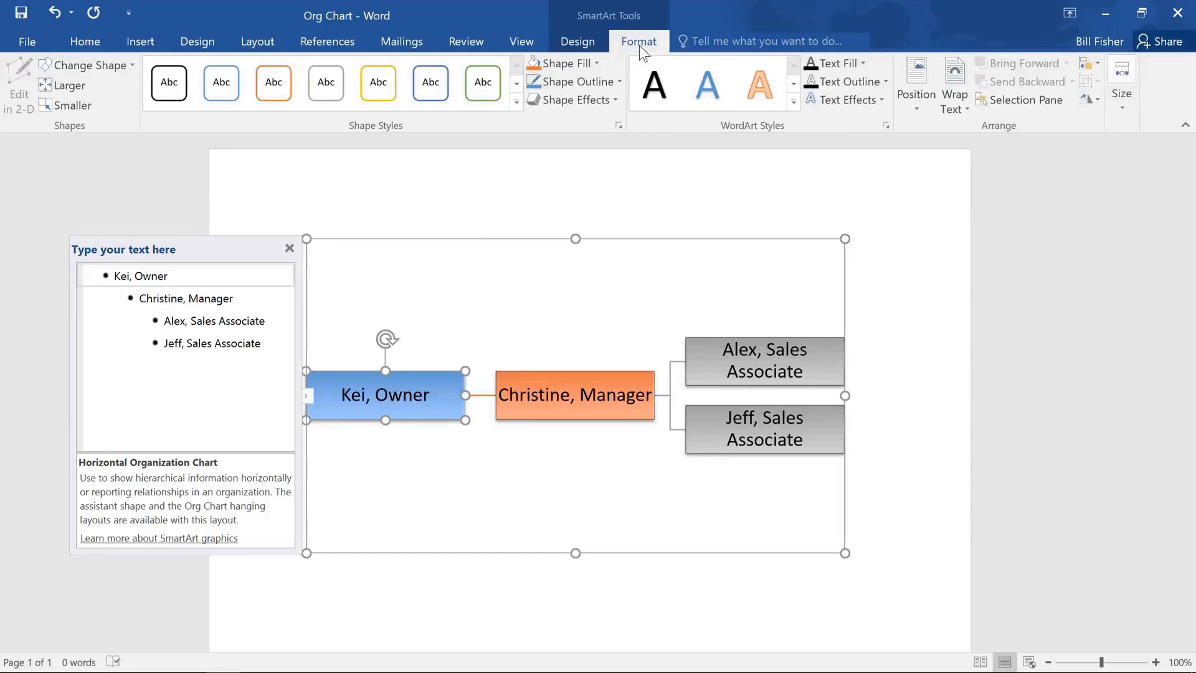
left_click(599, 63)
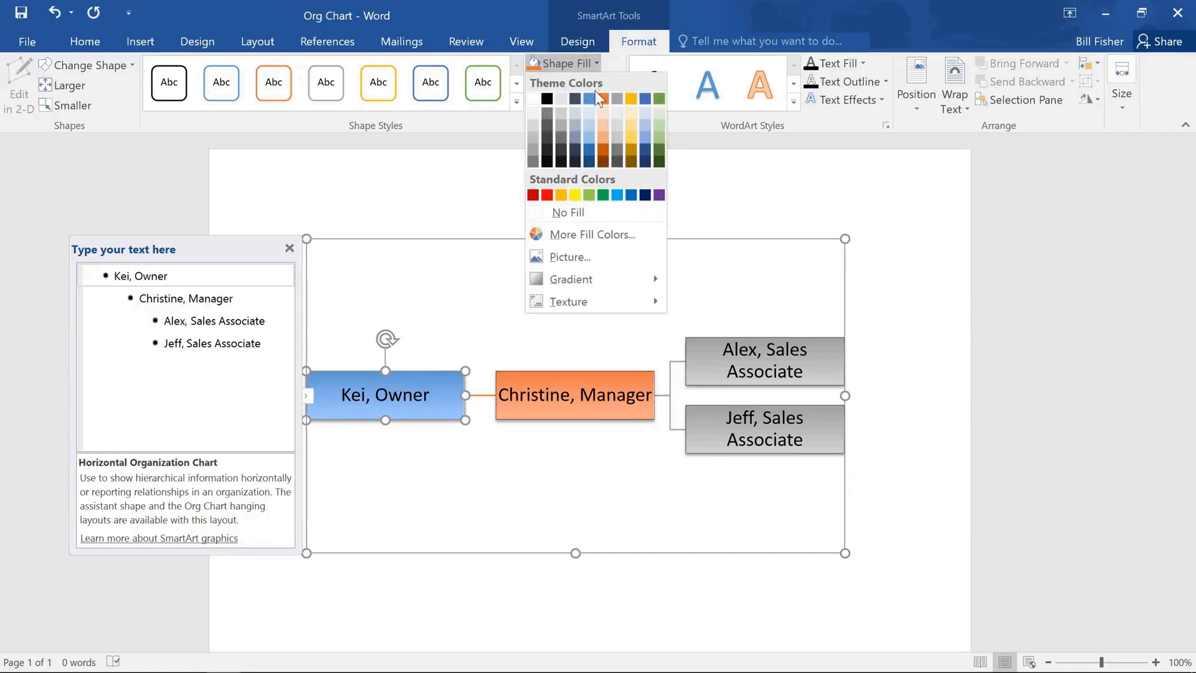
left_click(591, 126)
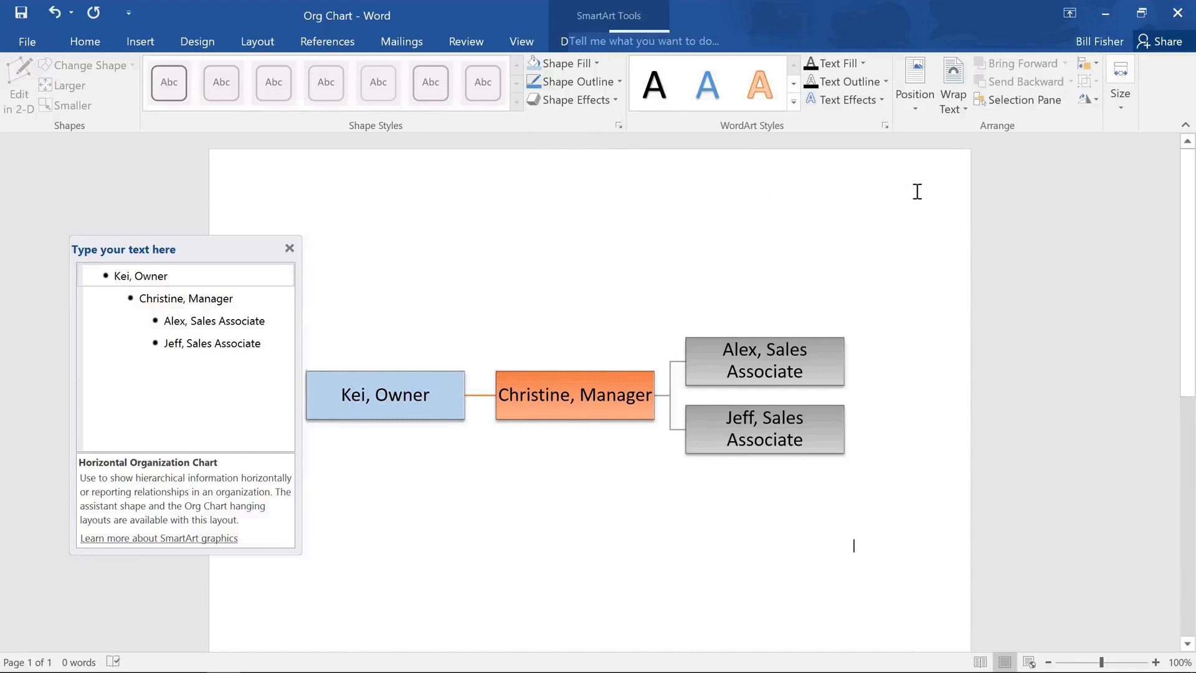
left_click(917, 188)
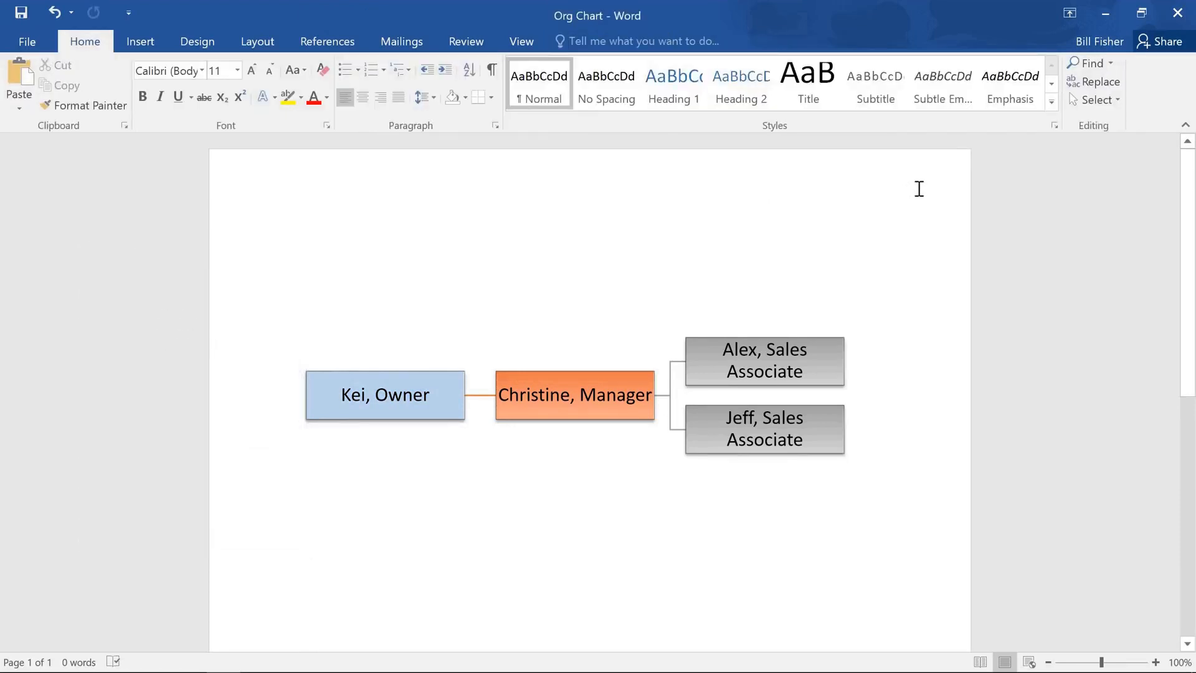